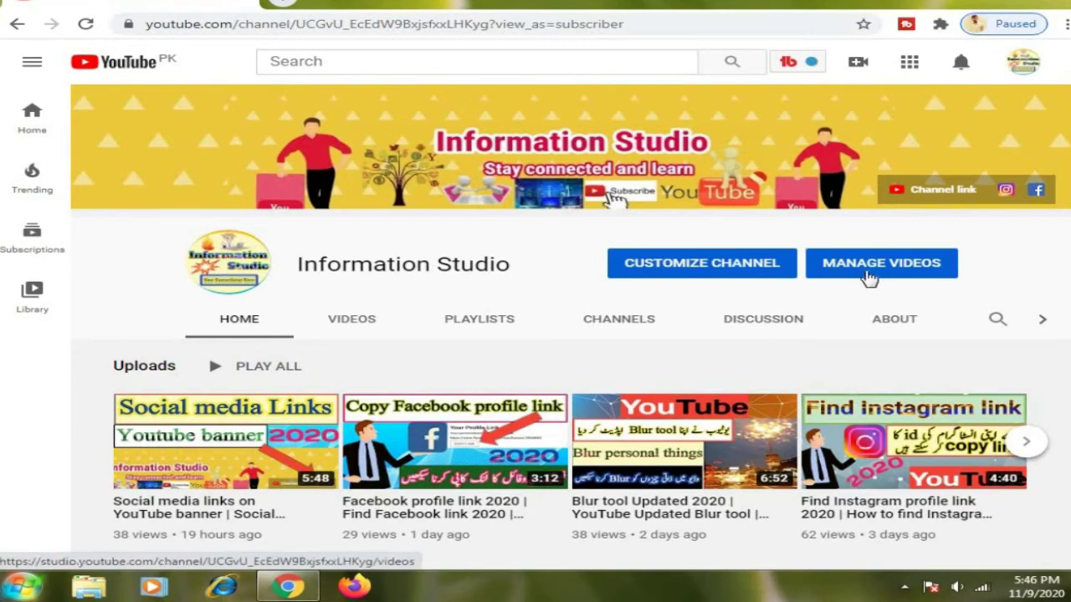
Step: Open the channel's Channel content page in YouTube Studio and scroll through the uploads
{"action": "left_click", "coordinate": [870, 278]}
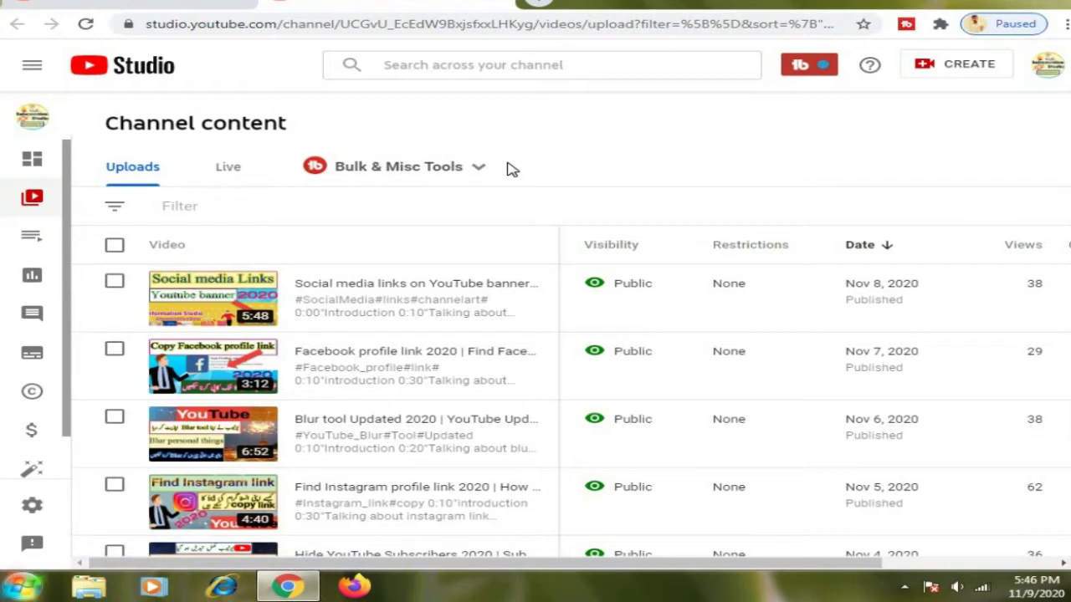
{"action": "scroll", "coordinate": [502, 246], "scroll_direction": "down", "scroll_amount": 2}
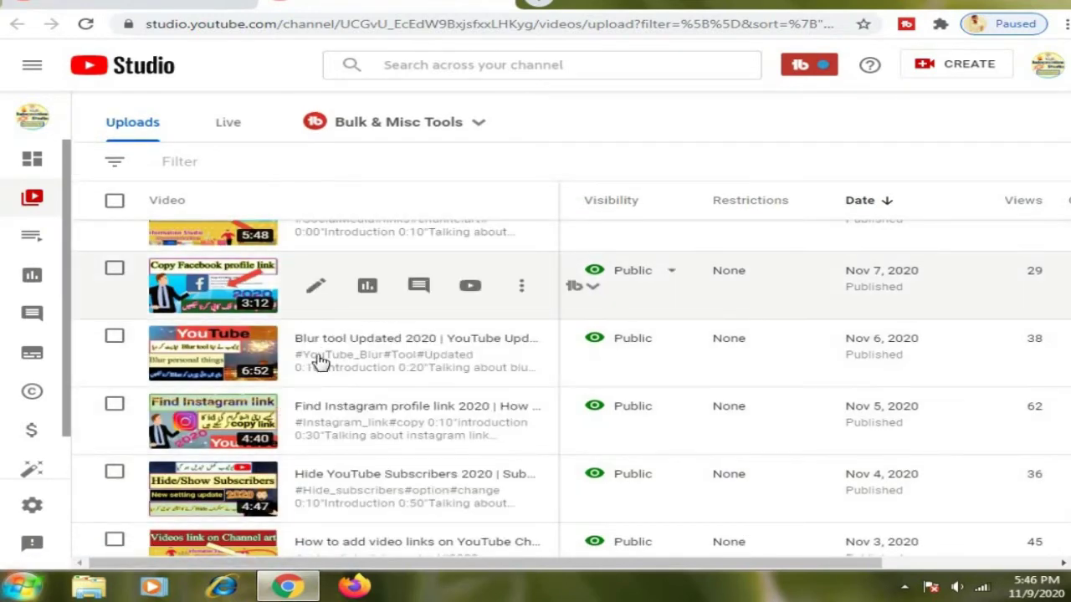
{"action": "mouse_move", "coordinate": [316, 358]}
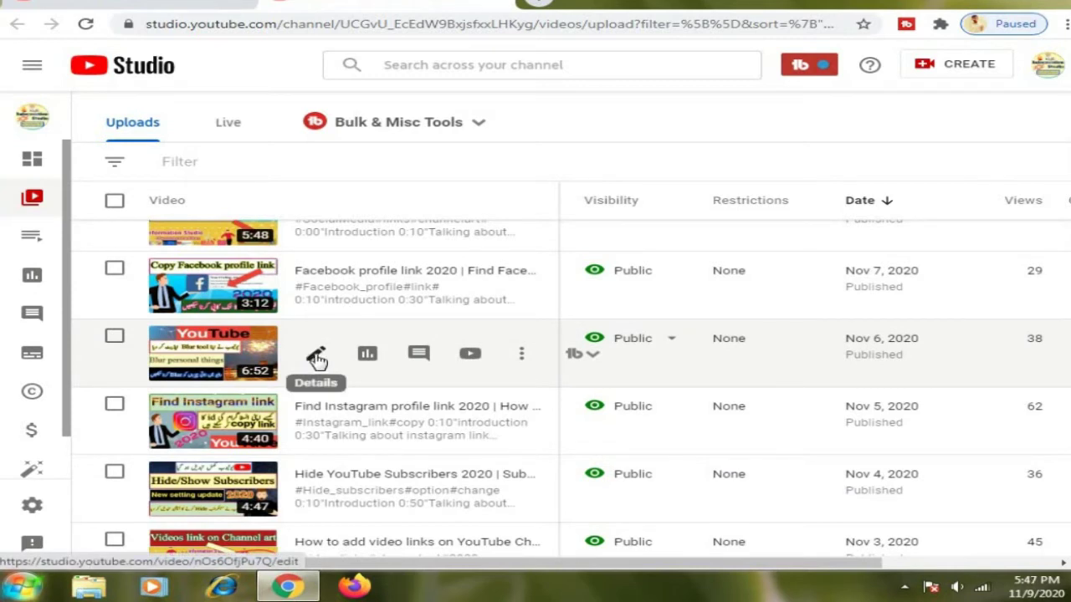
Step: View the 'Blur tool Updated 2020' video's details page, then go back to the uploads list
{"action": "left_click", "coordinate": [316, 355]}
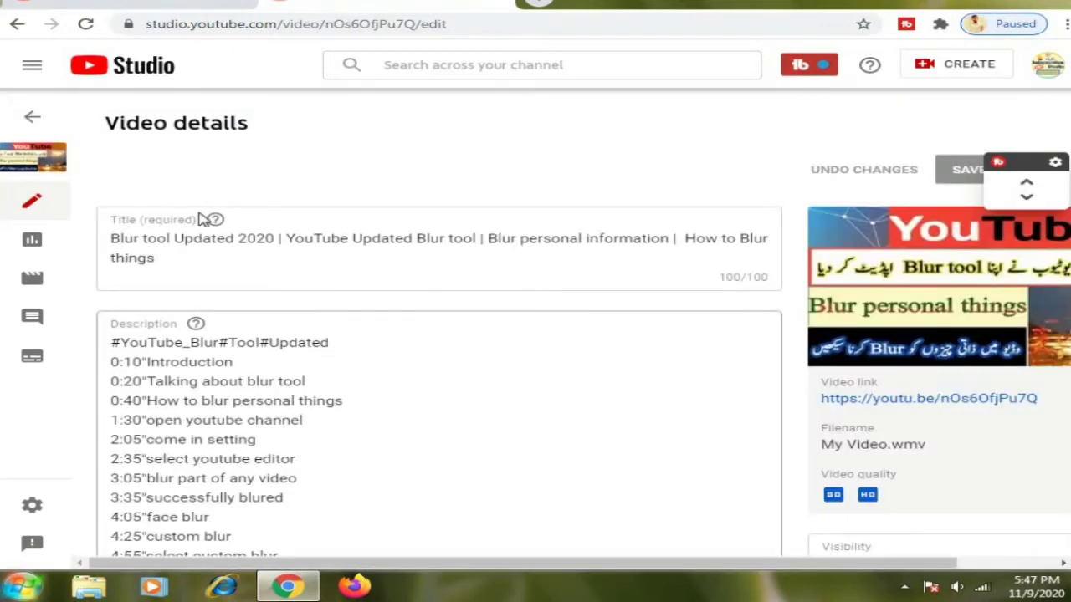
{"action": "left_click_drag", "start_coordinate": [280, 199], "coordinate": [167, 182]}
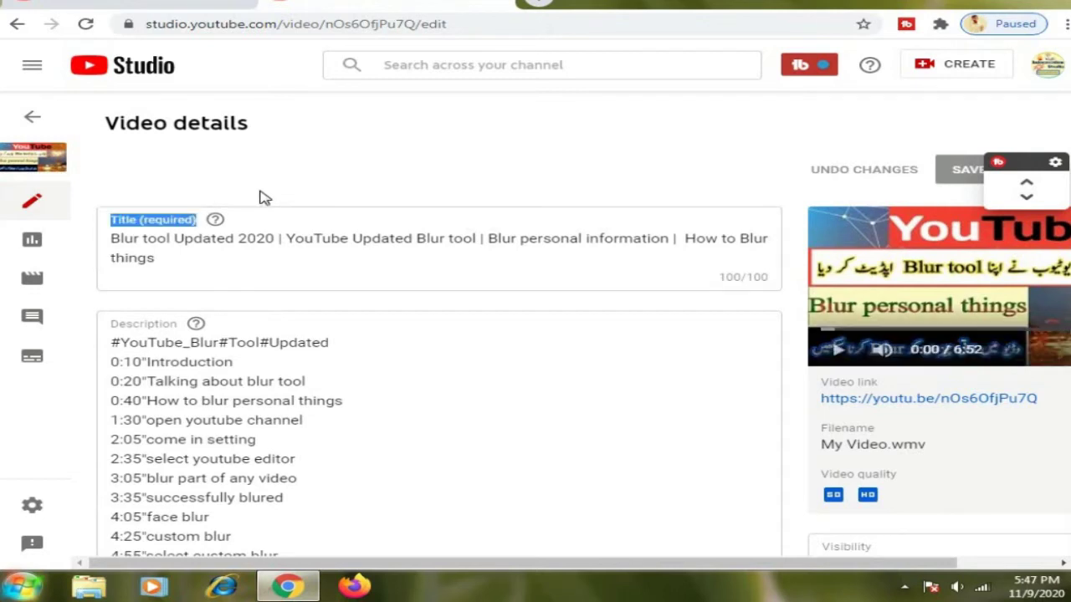
{"action": "left_click", "coordinate": [235, 196]}
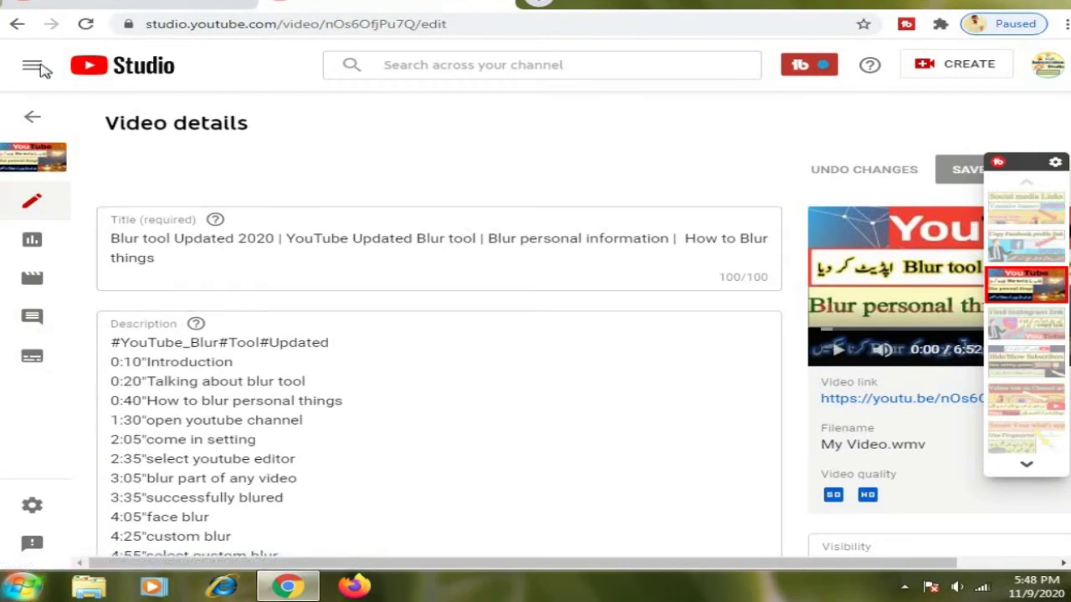
{"action": "left_click", "coordinate": [30, 118]}
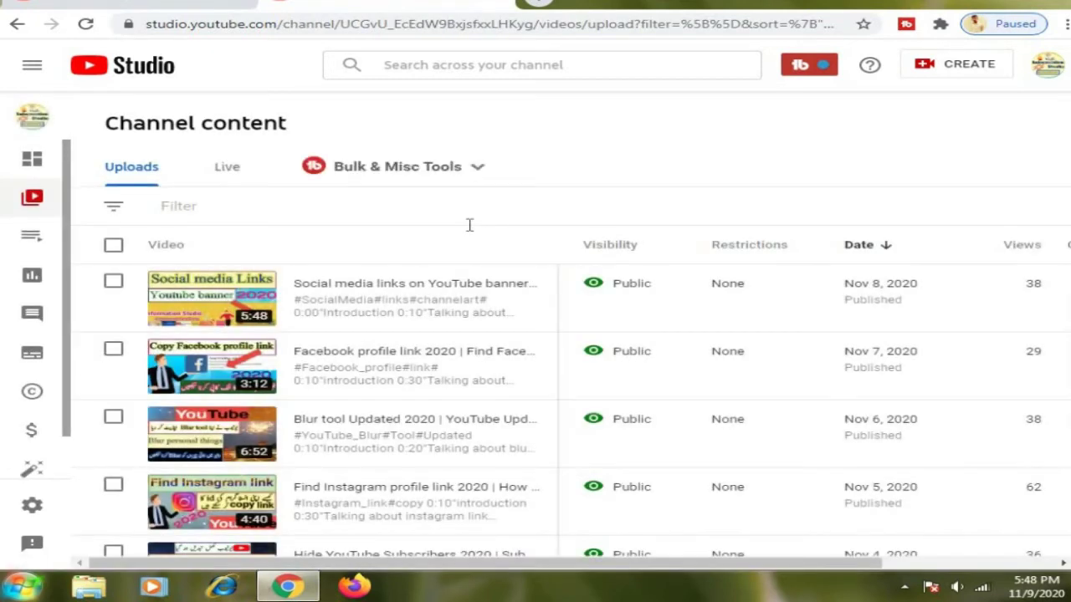
Step: Scroll down and back up through the Channel content uploads list
{"action": "scroll", "coordinate": [310, 338], "scroll_direction": "down", "scroll_amount": 2}
{"action": "scroll", "coordinate": [290, 349], "scroll_direction": "down", "scroll_amount": 2}
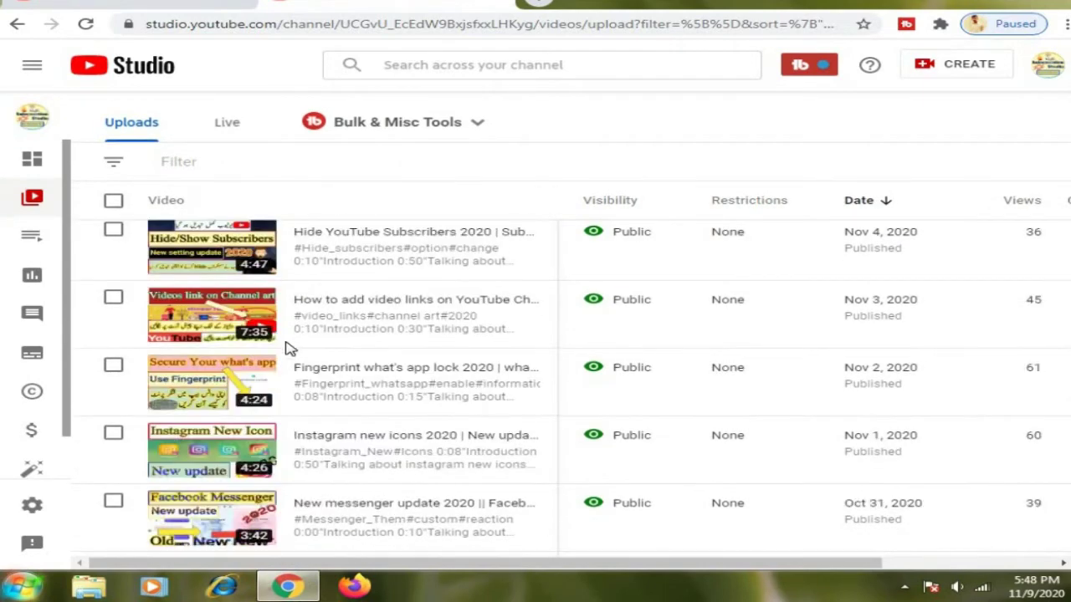
{"action": "scroll", "coordinate": [577, 368], "scroll_direction": "down", "scroll_amount": 1}
{"action": "scroll", "coordinate": [578, 468], "scroll_direction": "up", "scroll_amount": 5}
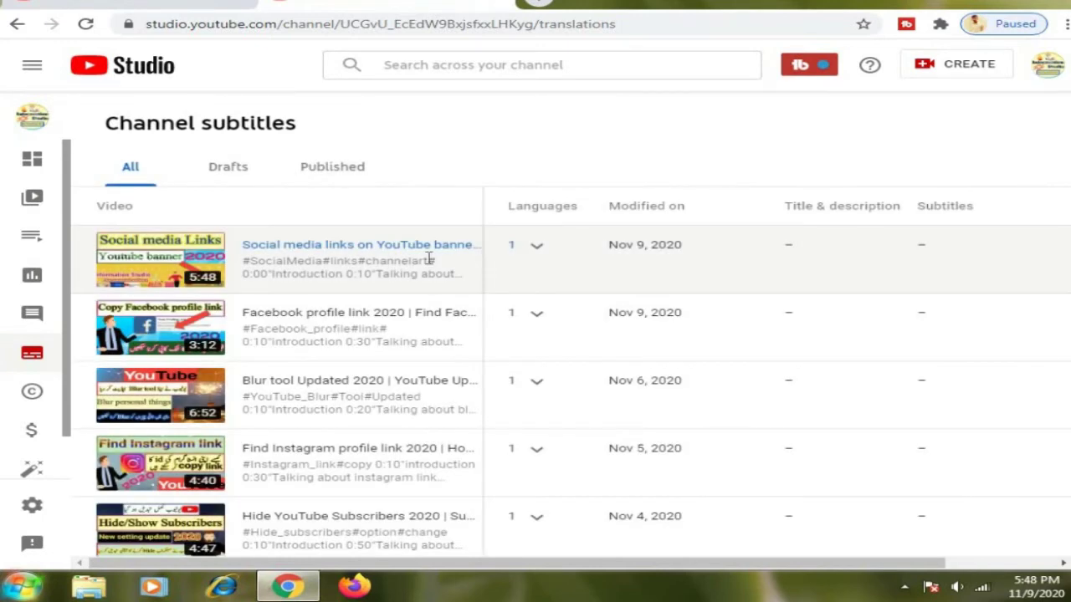
Step: Expand the languages of the Fingerprint video, then the Find Instagram profile link video
{"action": "scroll", "coordinate": [428, 258], "scroll_direction": "down", "scroll_amount": 2}
{"action": "scroll", "coordinate": [424, 293], "scroll_direction": "down", "scroll_amount": 3}
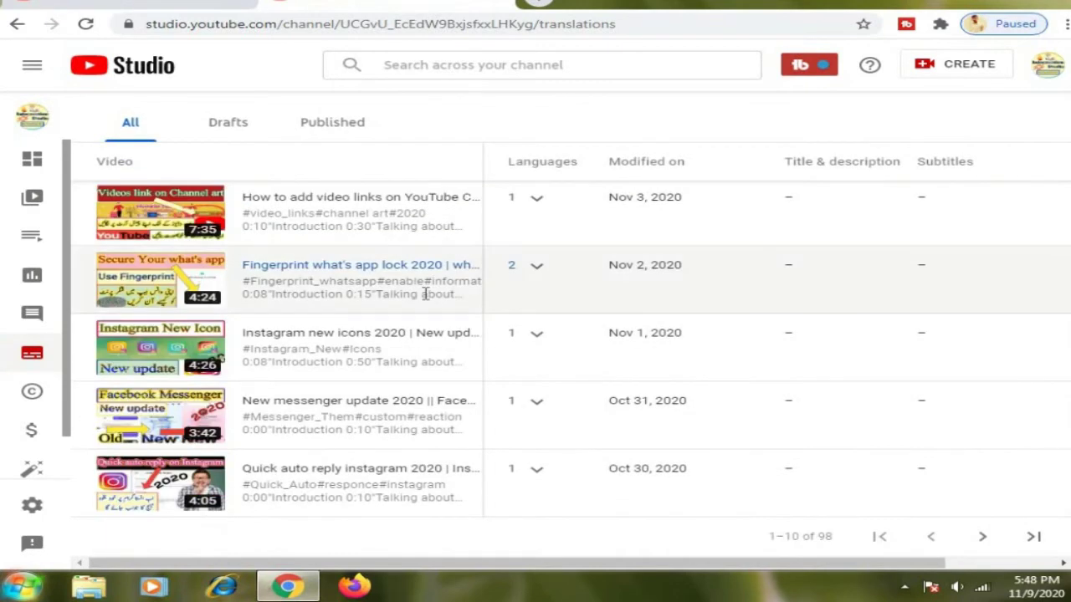
{"action": "scroll", "coordinate": [424, 293], "scroll_direction": "up", "scroll_amount": 3}
{"action": "scroll", "coordinate": [468, 284], "scroll_direction": "down", "scroll_amount": 3}
{"action": "left_click", "coordinate": [536, 264]}
{"action": "scroll", "coordinate": [544, 293], "scroll_direction": "up", "scroll_amount": 3}
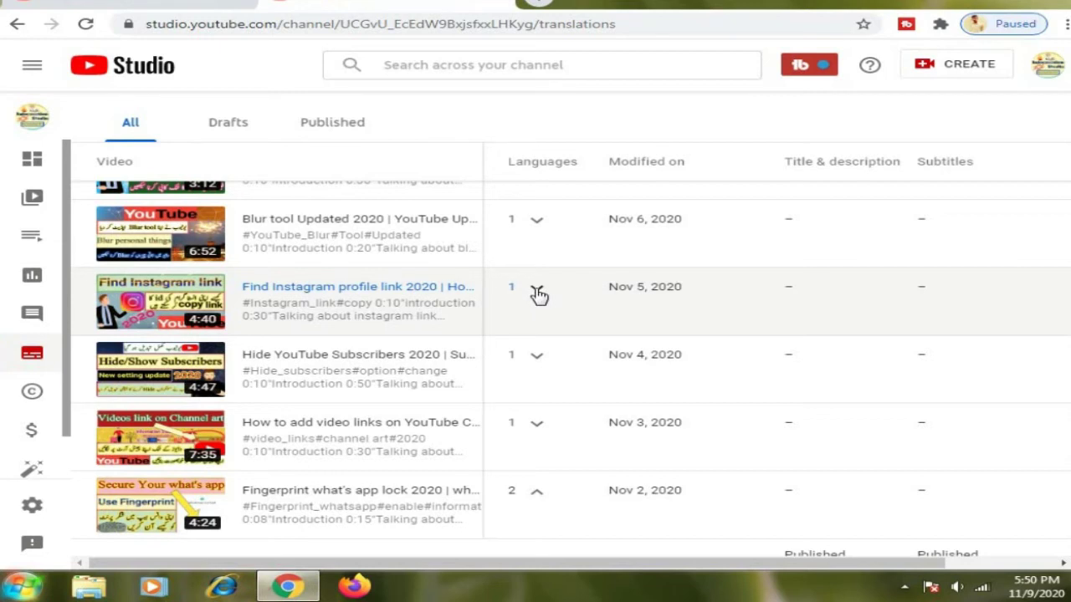
{"action": "left_click", "coordinate": [536, 293]}
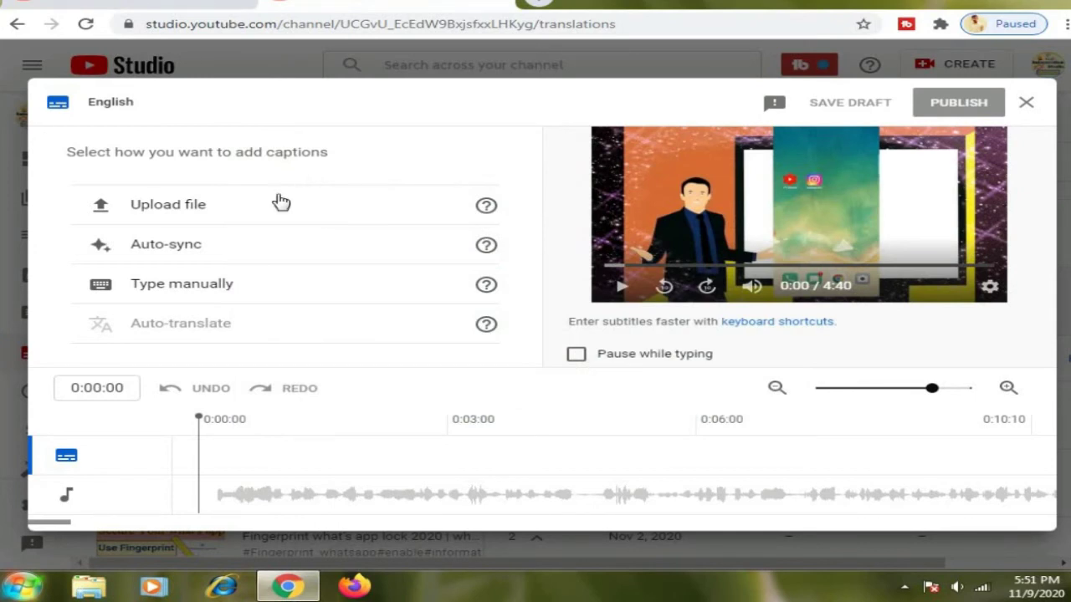
Step: Start an Upload file, cancel the subtitle file type choice, and switch to typing captions manually
{"action": "left_click", "coordinate": [264, 219]}
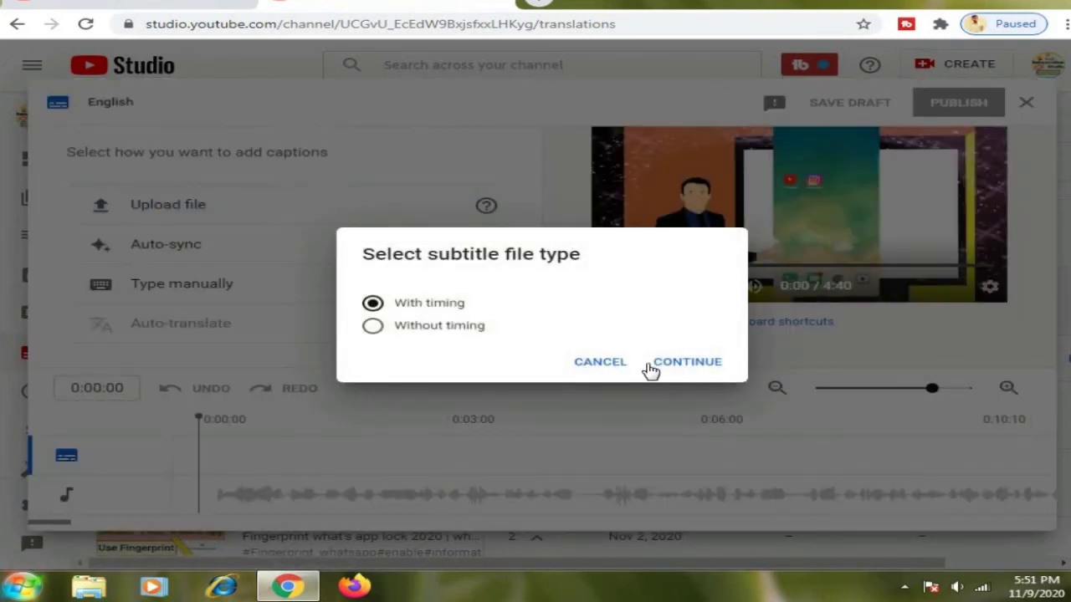
{"action": "left_click", "coordinate": [148, 219]}
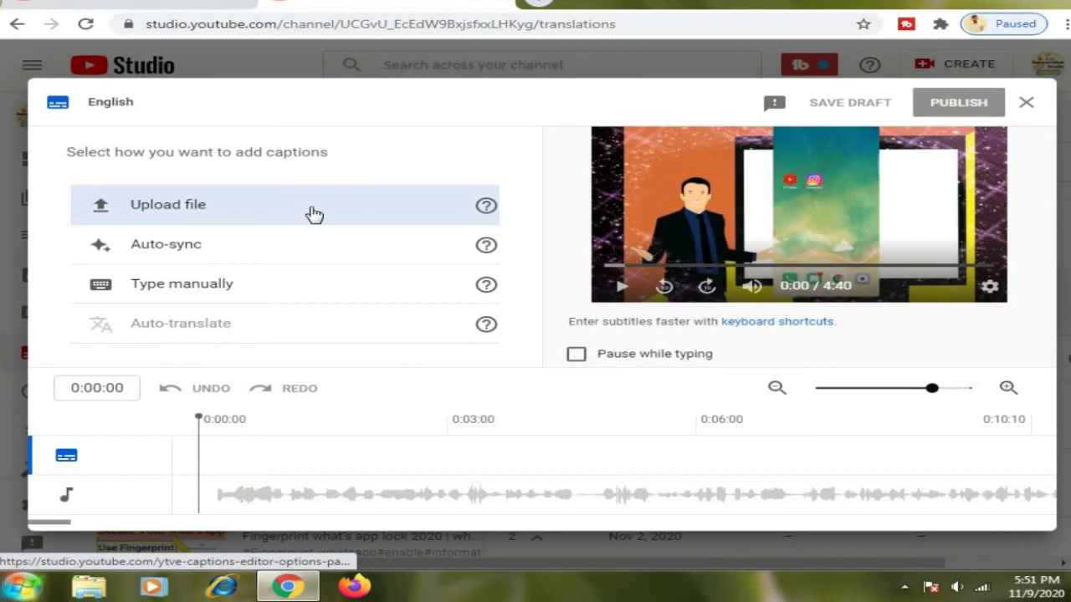
{"action": "left_click", "coordinate": [280, 297]}
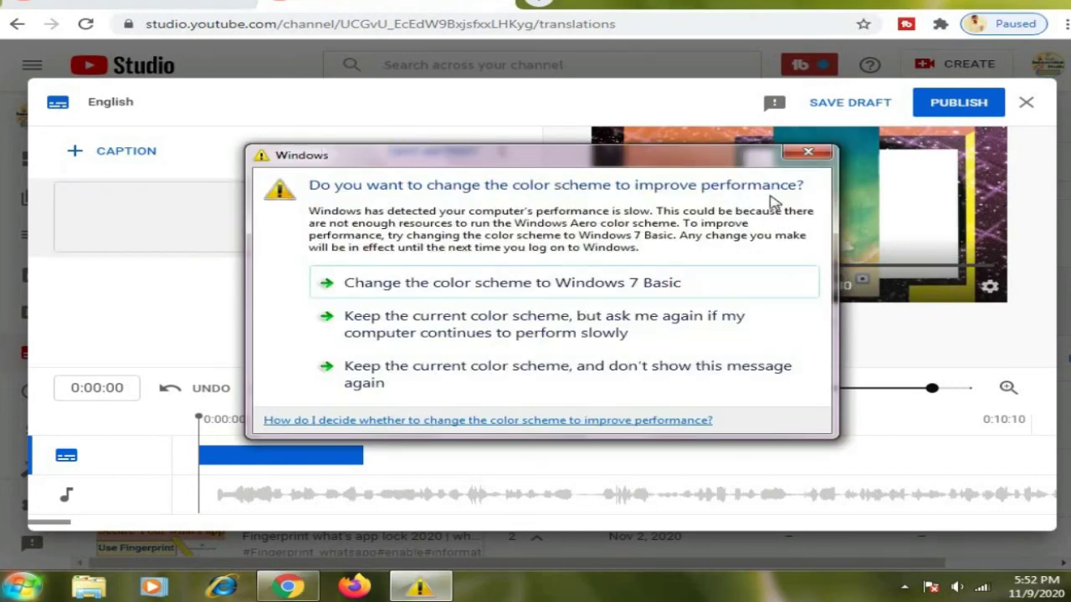
Step: Dismiss the Windows colour-scheme prompt over the English caption editor
{"action": "left_click", "coordinate": [815, 151]}
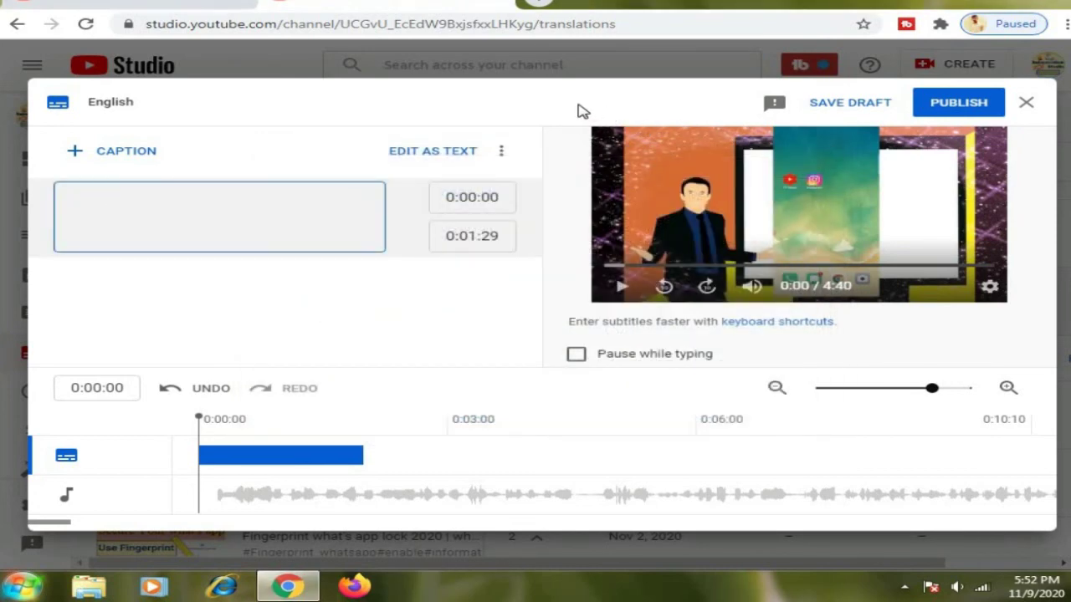